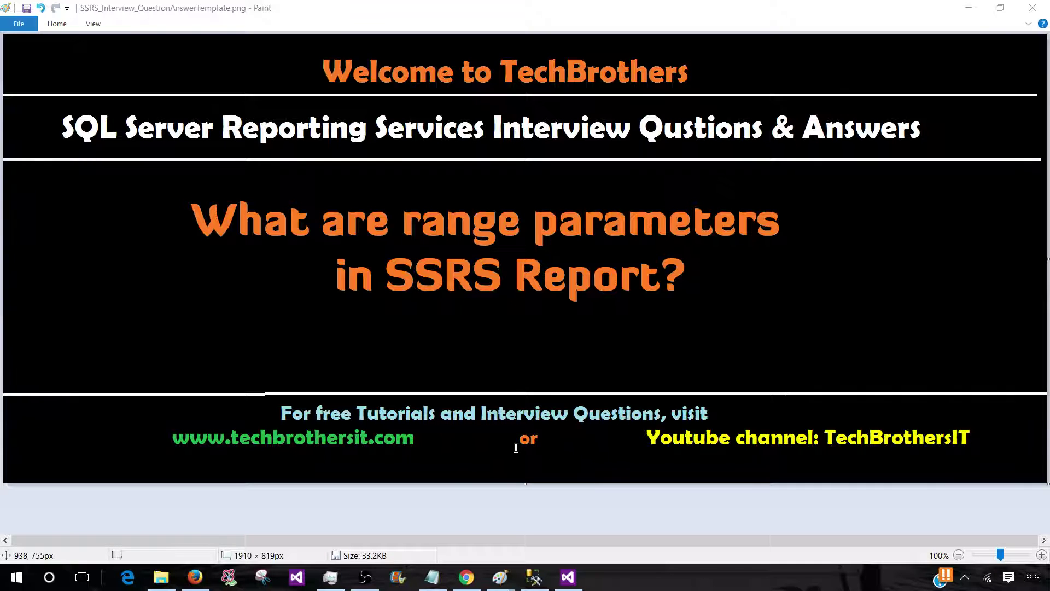
- In SQL Server Management Studio, write and run Select * from dbo.TotalSale, checking SoldDate's data type
{"action": "left_click", "coordinate": [533, 579]}
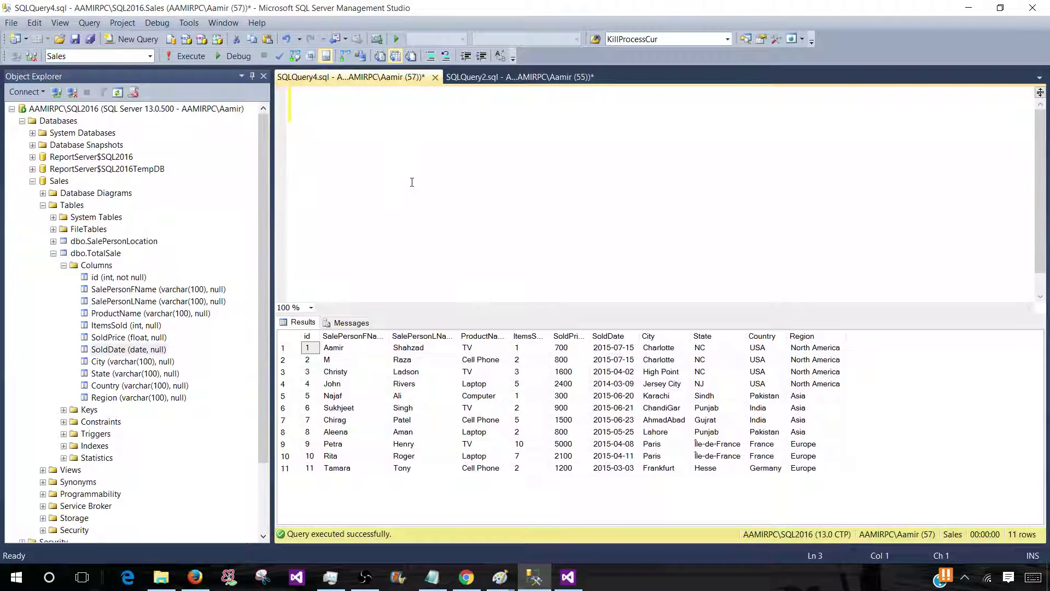
{"action": "type", "text": "Select * from dbo.Tota"}
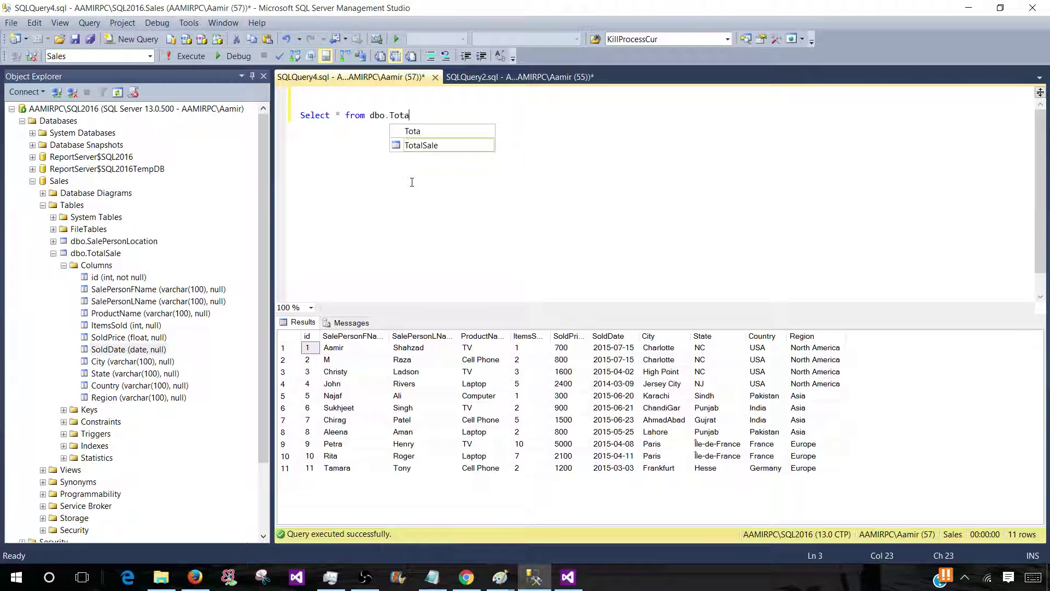
{"action": "type", "text": "l"}
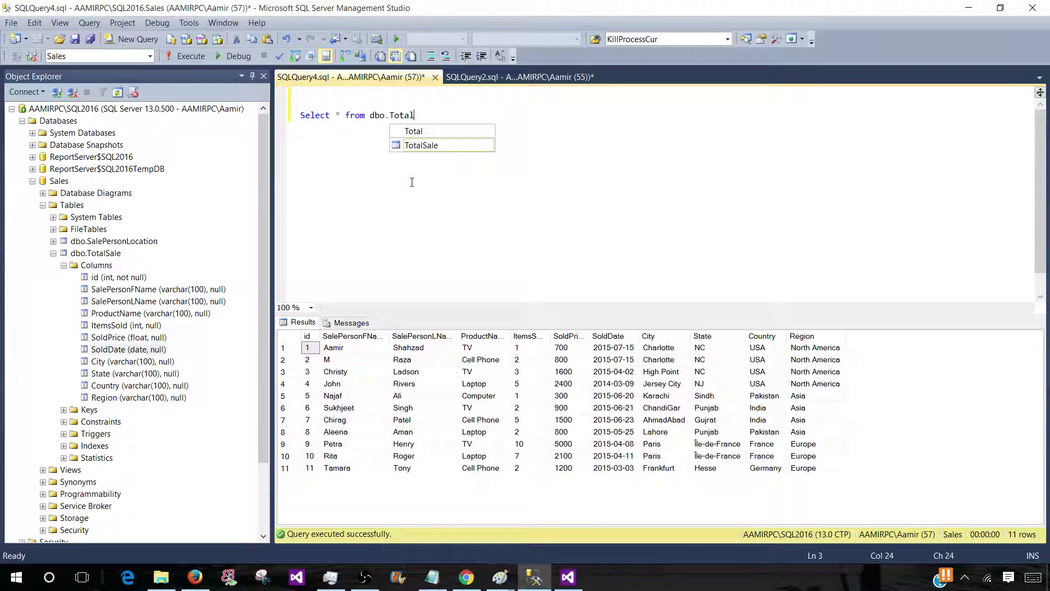
{"action": "double_click", "coordinate": [420, 145]}
{"action": "left_click_drag", "start_coordinate": [434, 115], "coordinate": [268, 116]}
{"action": "left_click", "coordinate": [184, 56]}
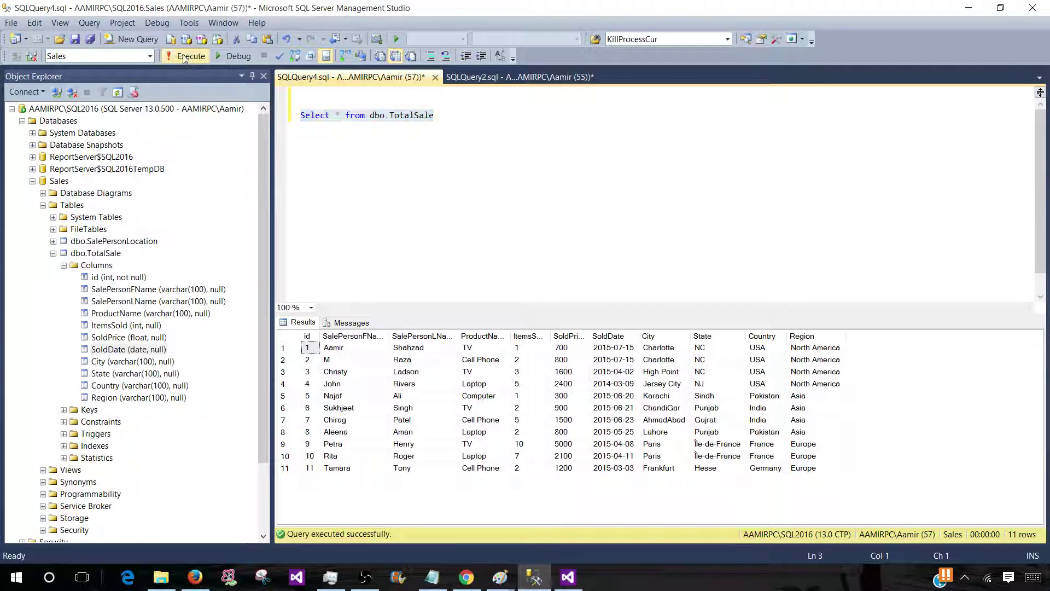
{"action": "left_click", "coordinate": [146, 353]}
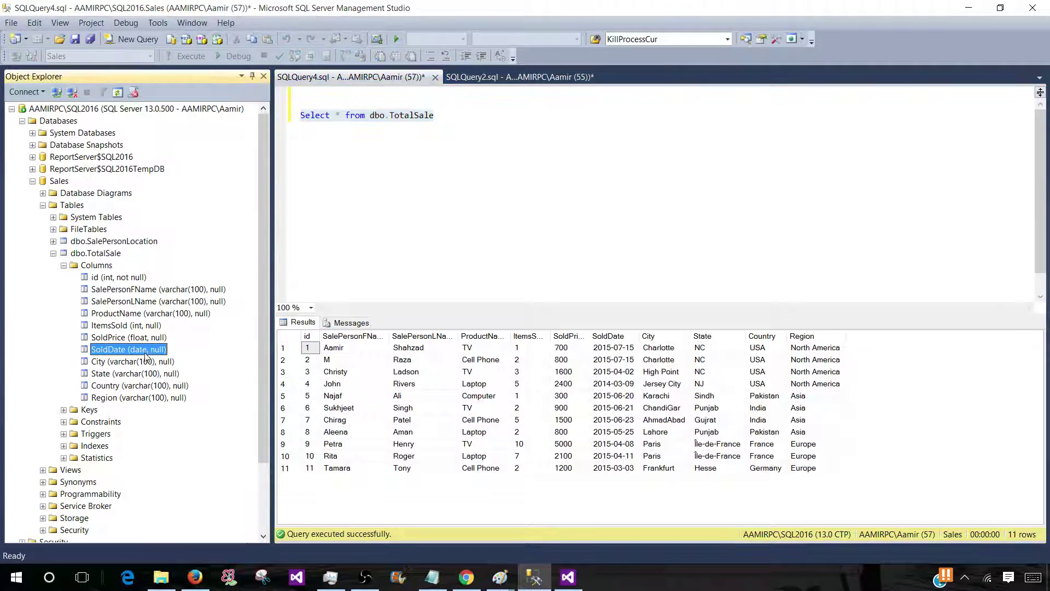
{"action": "left_click", "coordinate": [145, 355]}
{"action": "left_click", "coordinate": [193, 352]}
{"action": "left_click", "coordinate": [453, 145]}
{"action": "type", "text": "wh"}
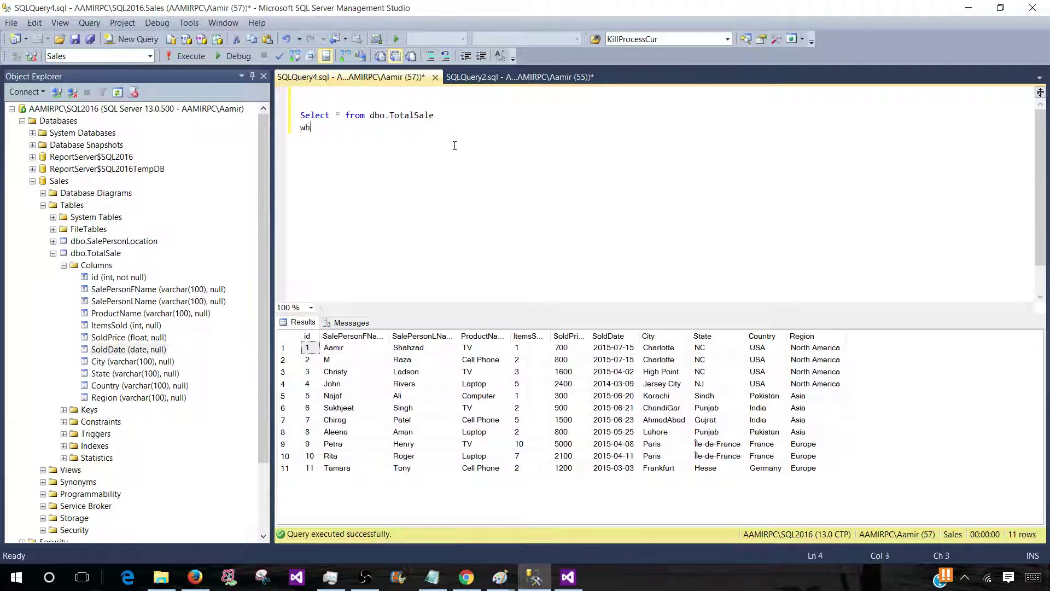
{"action": "type", "text": "ere S"}
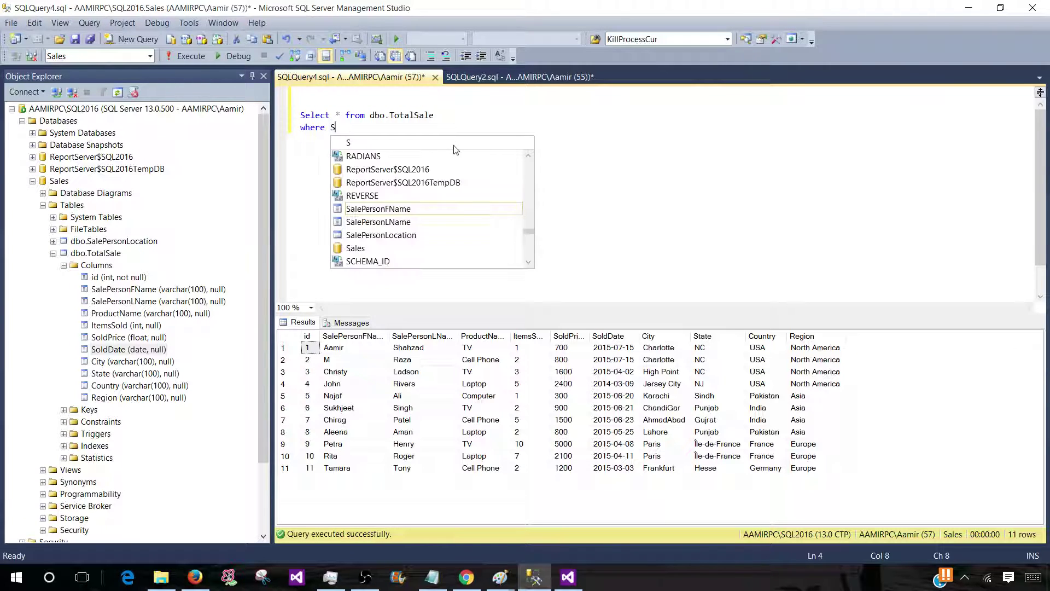
{"action": "type", "text": "oldDate between "}
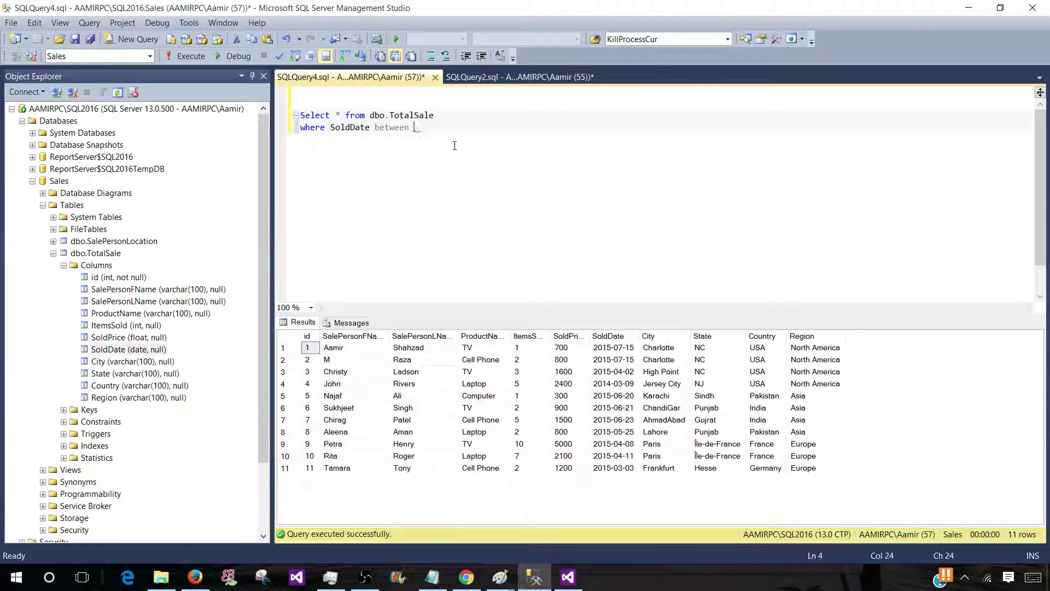
{"action": "type", "text": "@S"}
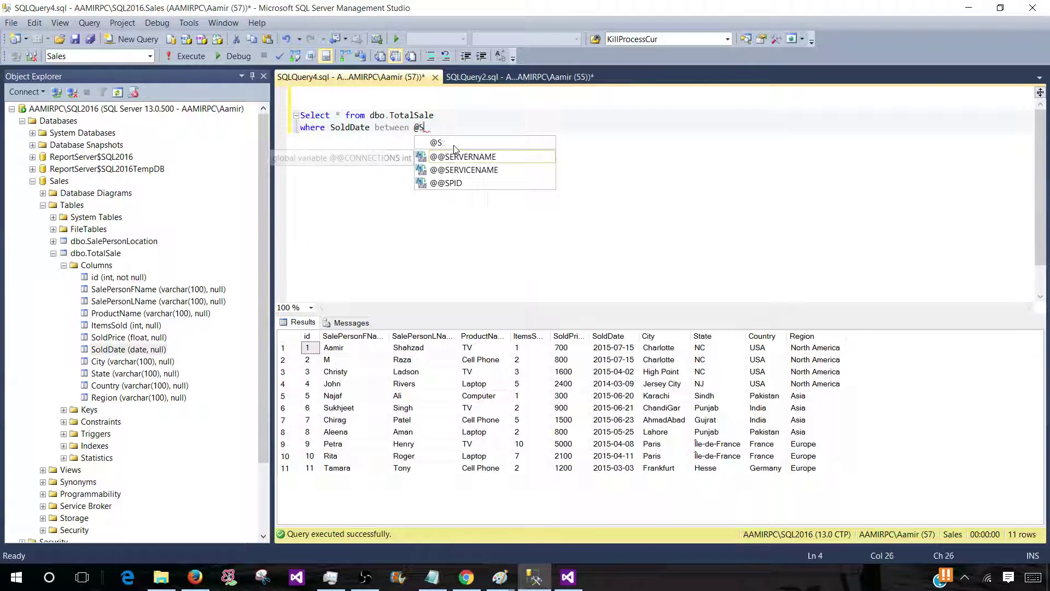
{"action": "type", "text": "tartDate and "}
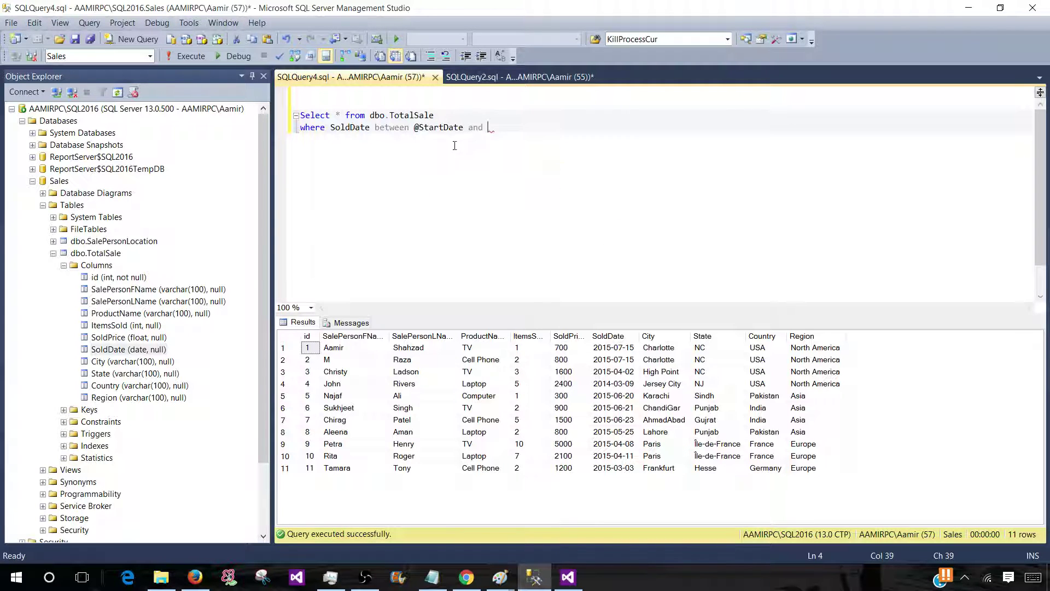
{"action": "type", "text": "@EndDate"}
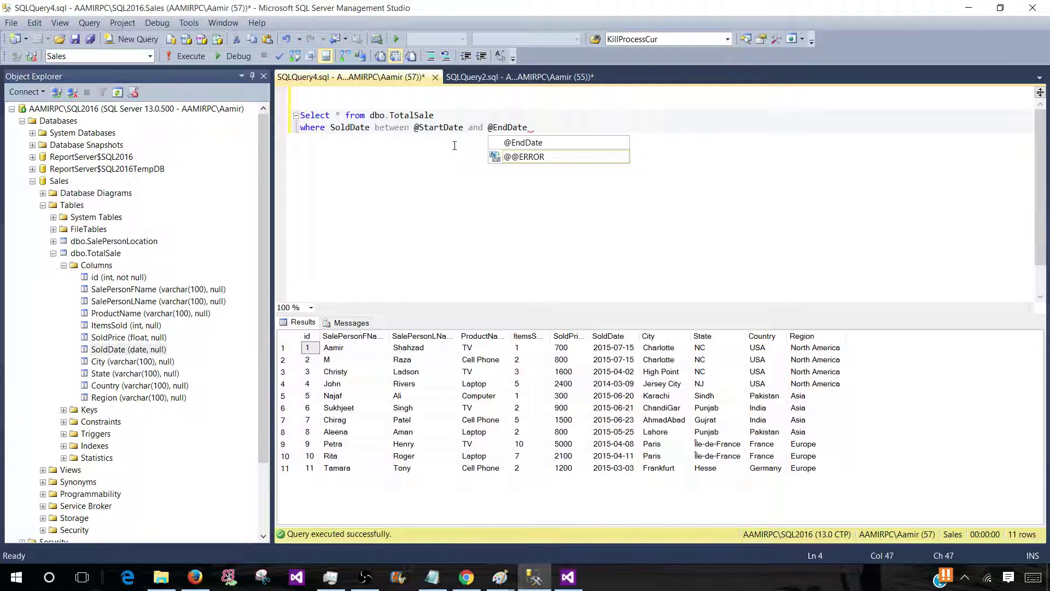
{"action": "double_click", "coordinate": [422, 127]}
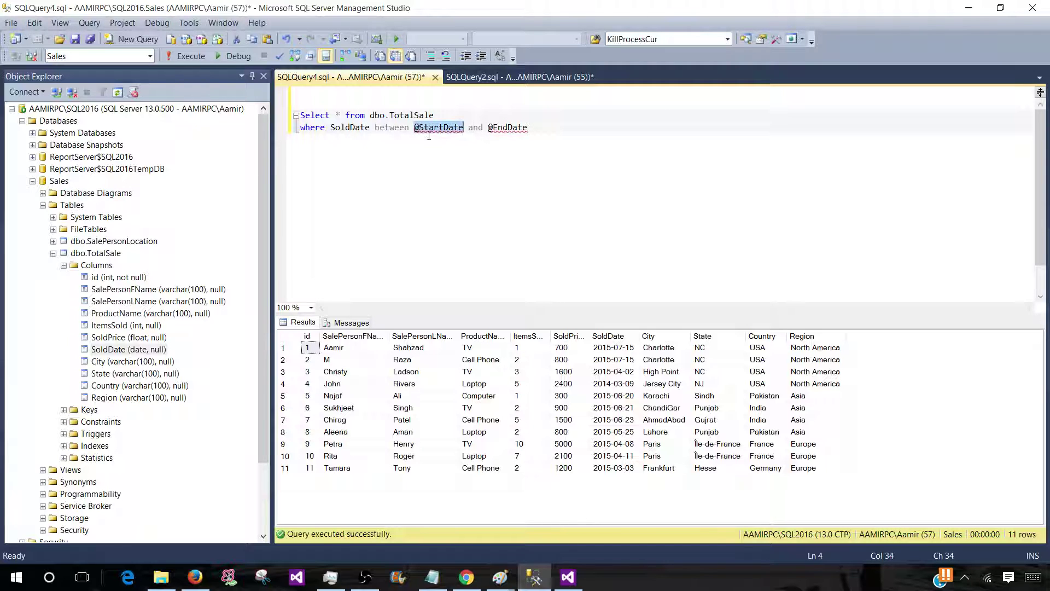
{"action": "double_click", "coordinate": [490, 130]}
{"action": "double_click", "coordinate": [440, 128]}
{"action": "double_click", "coordinate": [500, 129]}
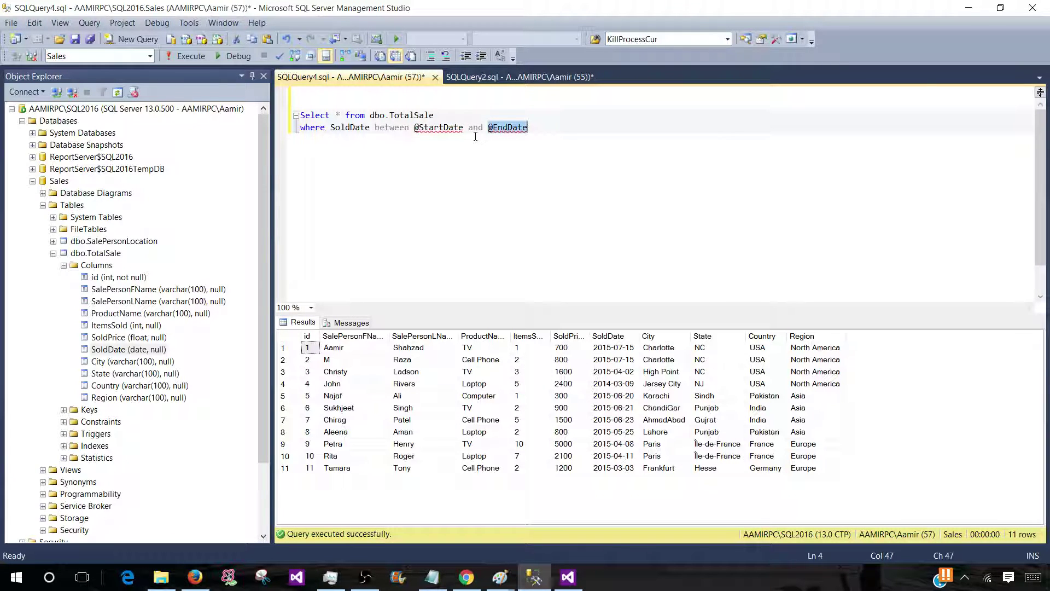
- Copy the full two-line query and return to the Visual Studio report project
{"action": "mouse_move", "coordinate": [500, 132]}
{"action": "left_click_drag", "start_coordinate": [547, 127], "coordinate": [300, 116]}
{"action": "right_click", "coordinate": [330, 126]}
{"action": "left_click", "coordinate": [347, 143]}
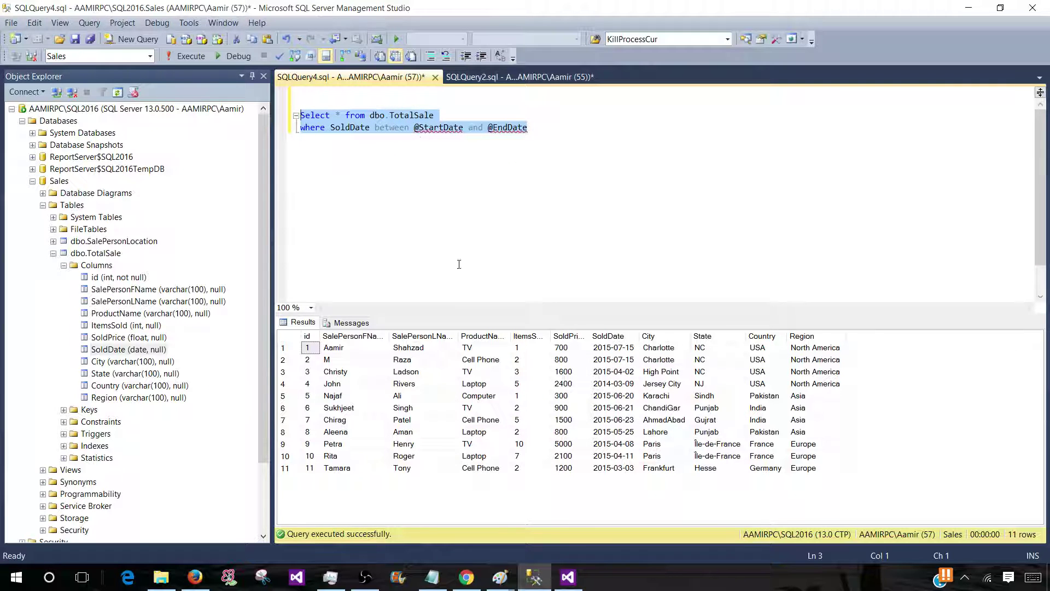
{"action": "left_click", "coordinate": [568, 577]}
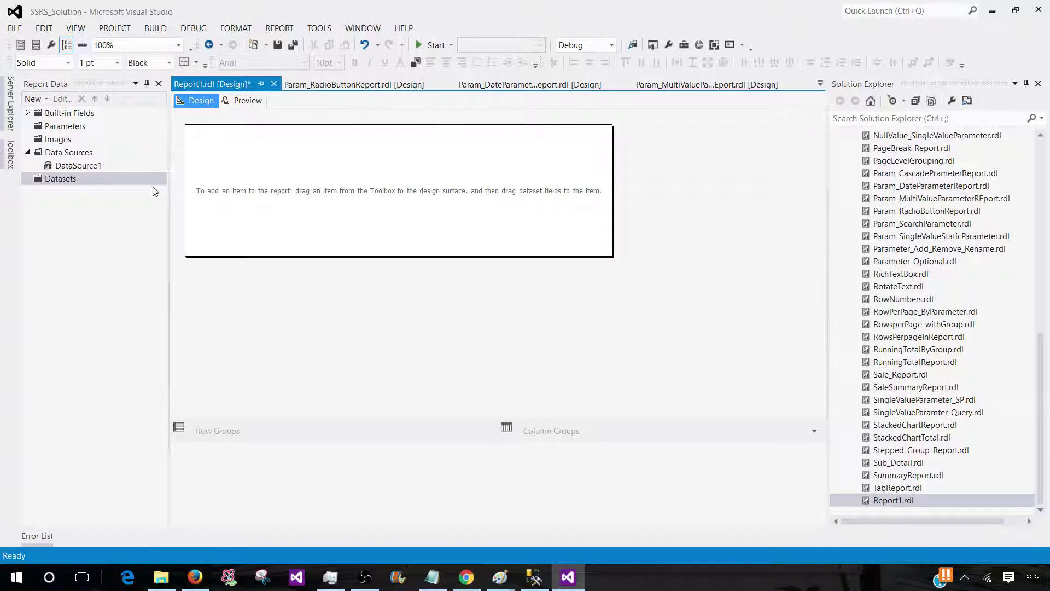
- Add an embedded dataset whose query is the pasted SoldDate range query
{"action": "right_click", "coordinate": [55, 180]}
{"action": "left_click", "coordinate": [89, 191]}
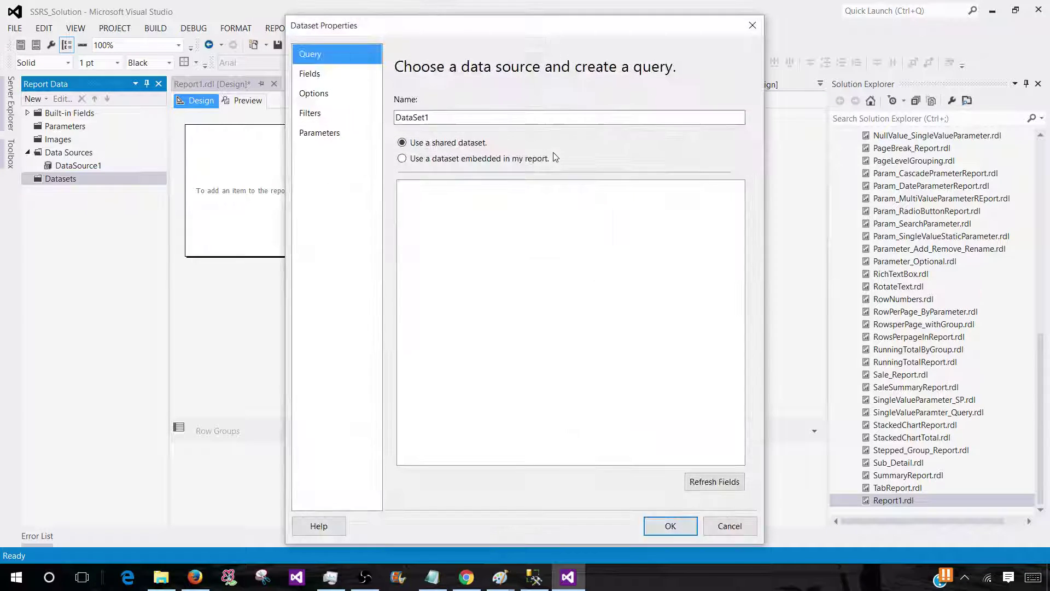
{"action": "left_click", "coordinate": [544, 158]}
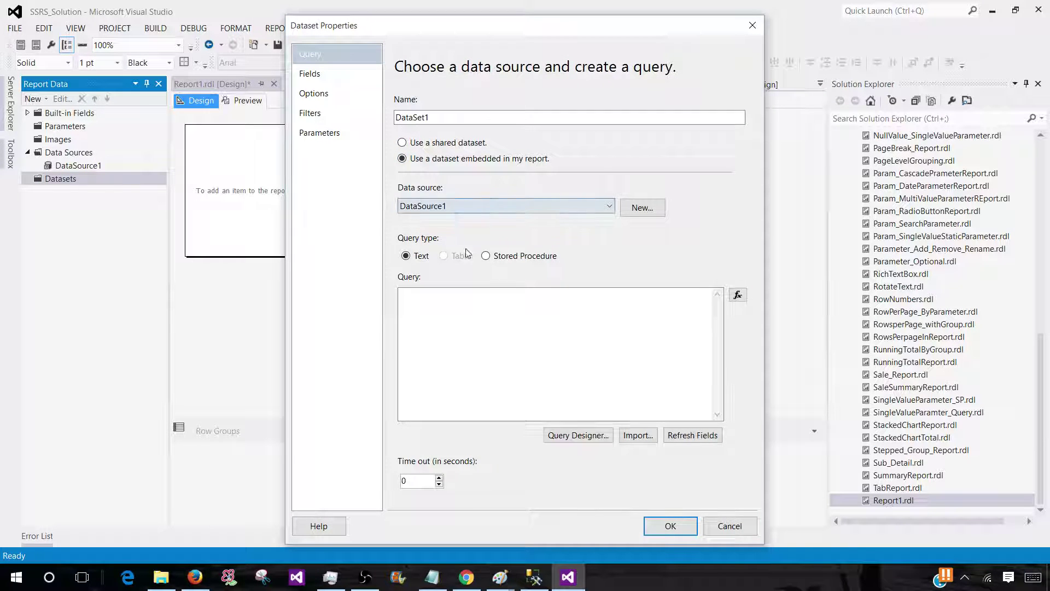
{"action": "left_click", "coordinate": [488, 313]}
{"action": "right_click", "coordinate": [487, 313]}
{"action": "left_click", "coordinate": [426, 368]}
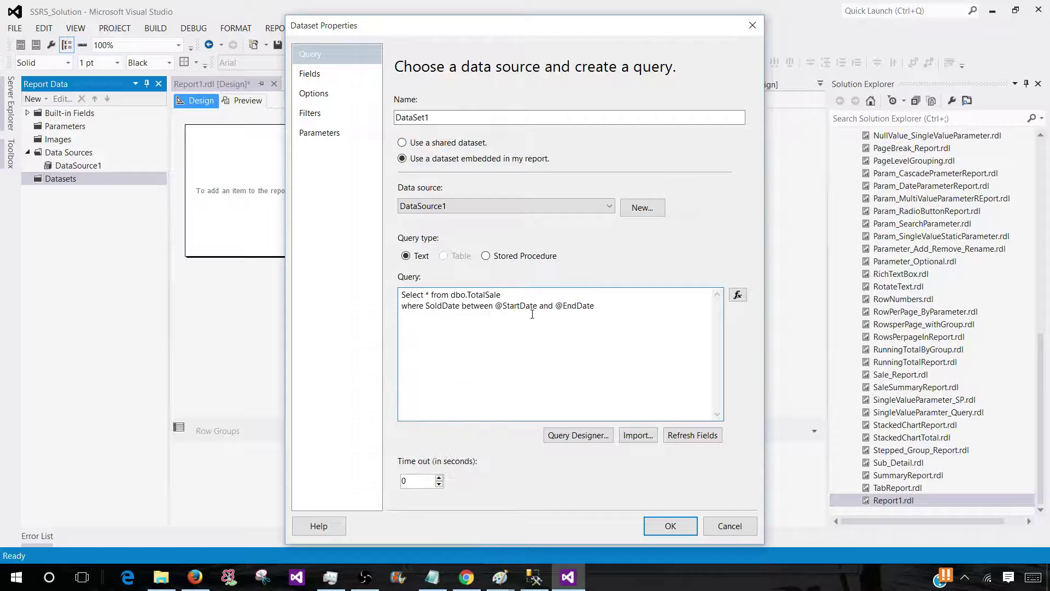
{"action": "left_click", "coordinate": [654, 527]}
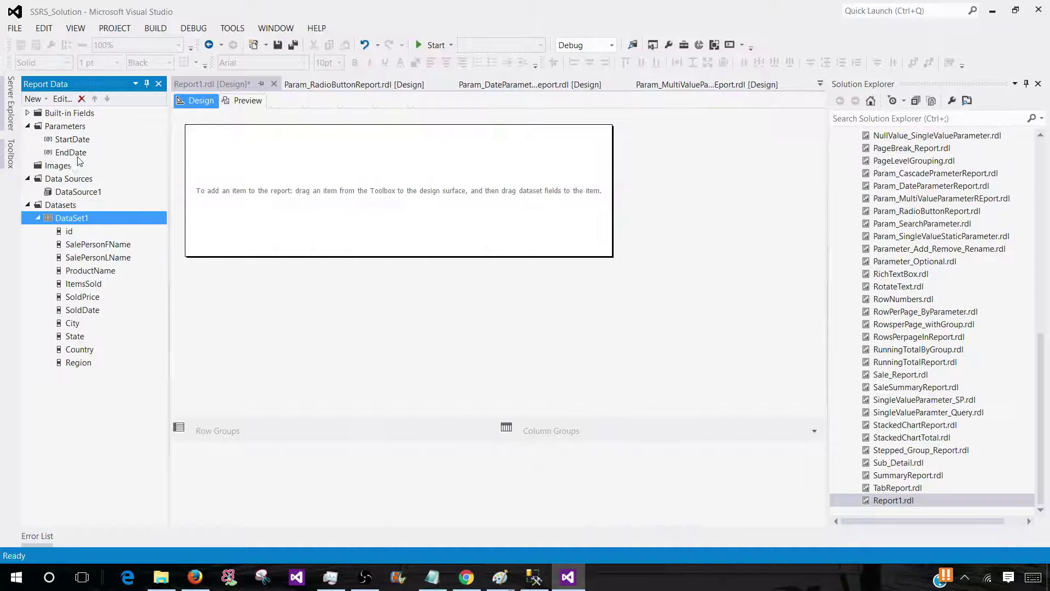
- Insert a table holding SalePersonFName, ItemsSold and SoldDate in its three columns
{"action": "left_click", "coordinate": [74, 140]}
{"action": "left_click", "coordinate": [74, 152]}
{"action": "right_click", "coordinate": [240, 160]}
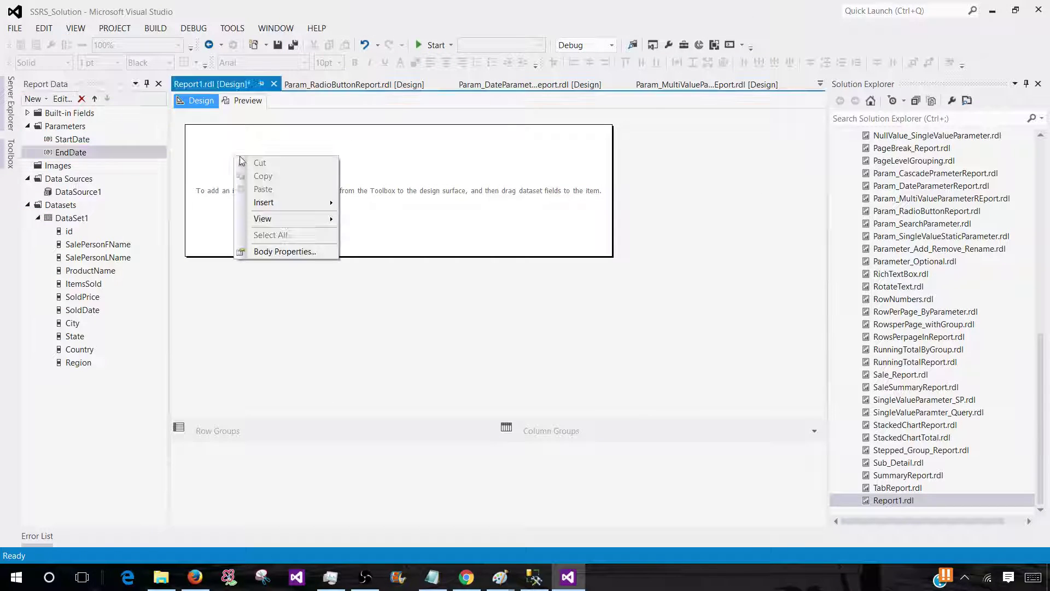
{"action": "mouse_move", "coordinate": [268, 202]}
{"action": "left_click", "coordinate": [373, 218]}
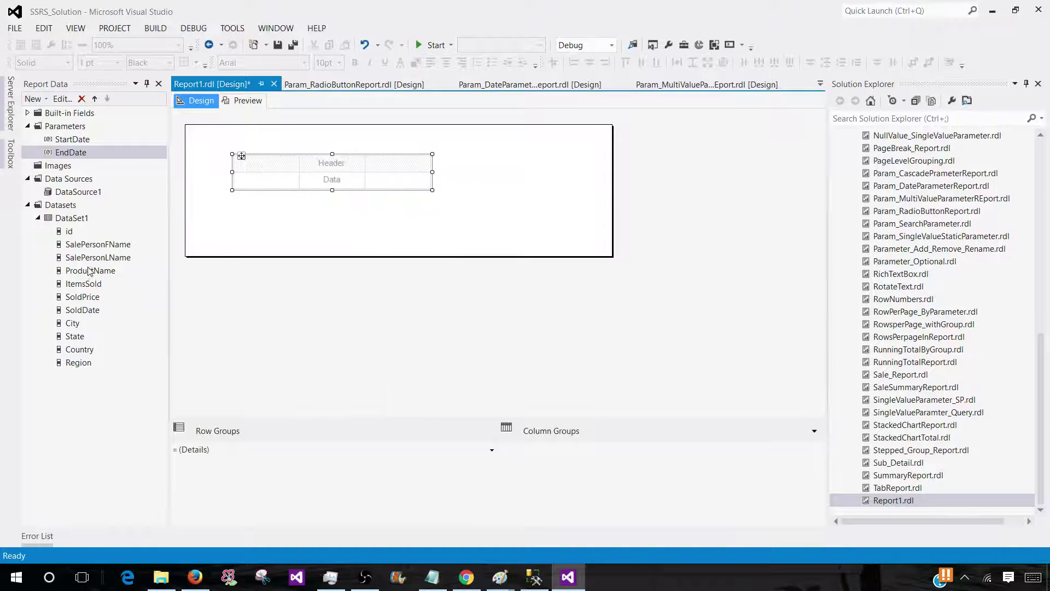
{"action": "left_click_drag", "start_coordinate": [94, 245], "coordinate": [264, 180]}
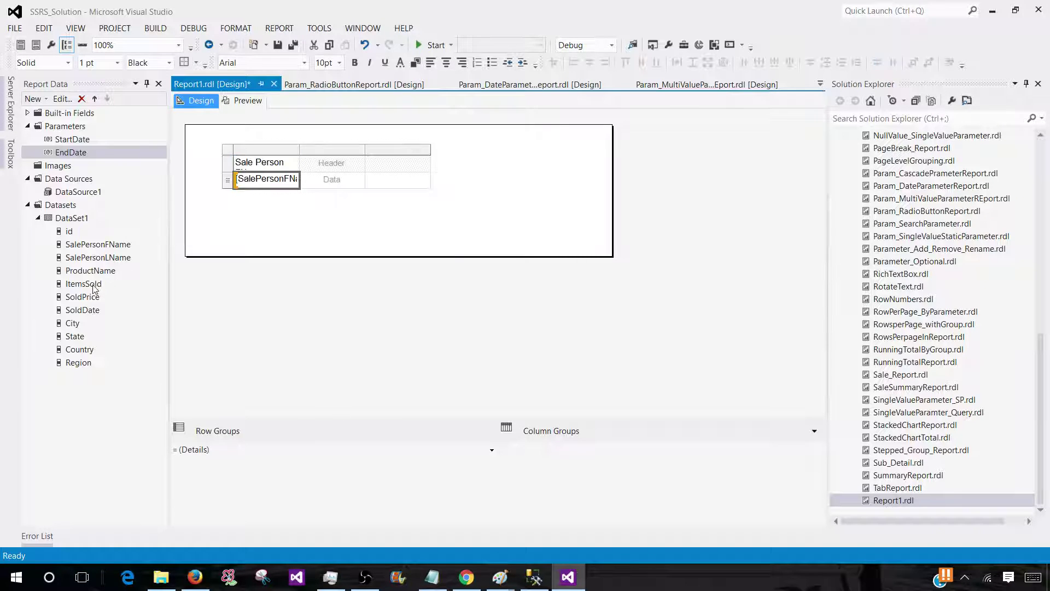
{"action": "left_click_drag", "start_coordinate": [89, 285], "coordinate": [336, 179]}
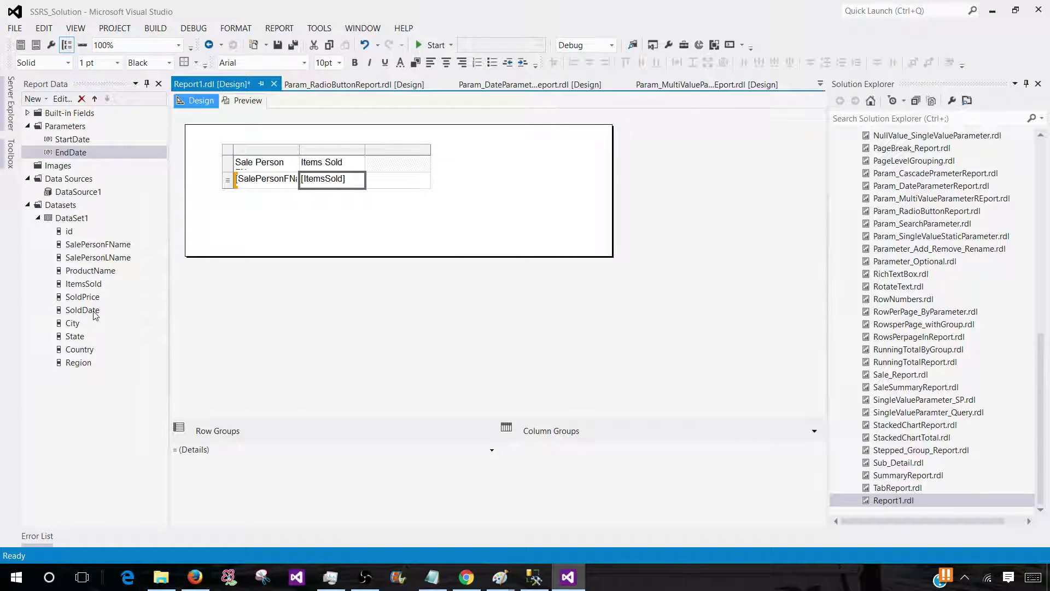
{"action": "left_click_drag", "start_coordinate": [94, 314], "coordinate": [427, 177]}
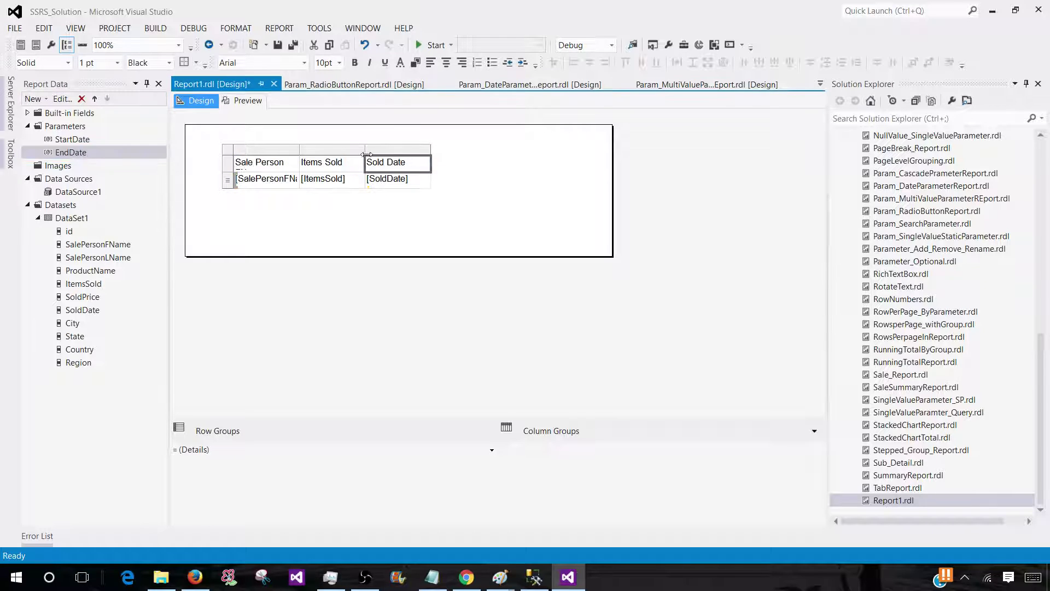
- Widen the Sale Person FName and Items Sold table columns
{"action": "left_click_drag", "start_coordinate": [299, 148], "coordinate": [330, 148]}
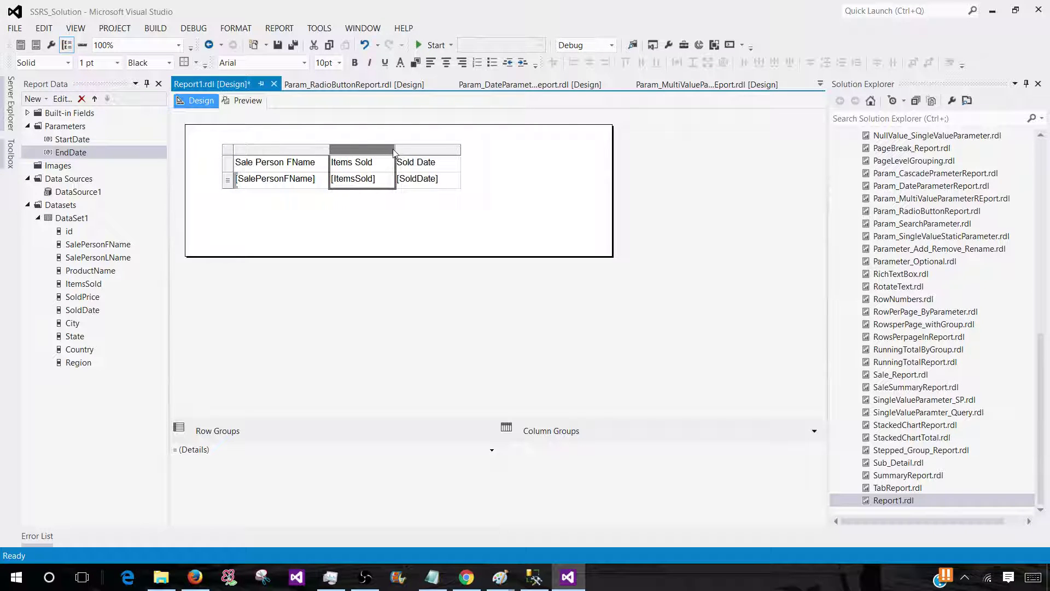
{"action": "left_click_drag", "start_coordinate": [396, 149], "coordinate": [417, 149]}
{"action": "left_click", "coordinate": [331, 132]}
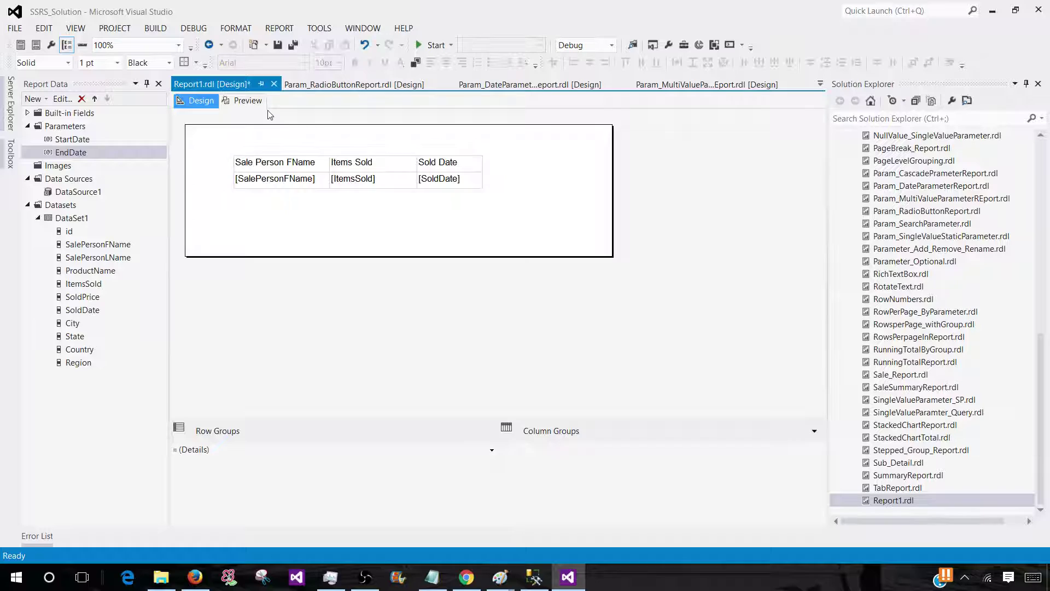
{"action": "left_click", "coordinate": [247, 101]}
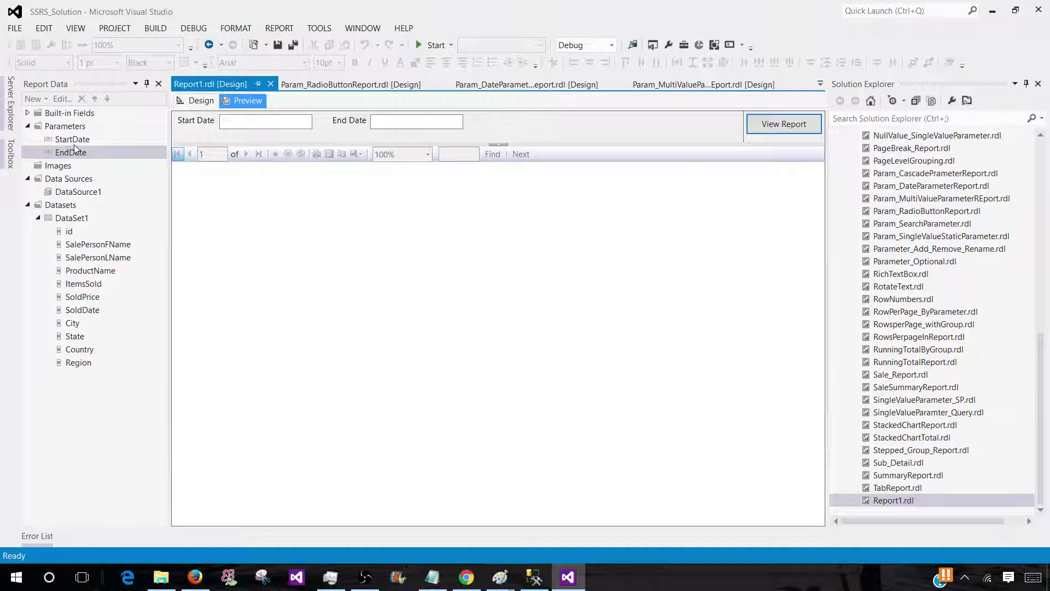
{"action": "left_click", "coordinate": [534, 577]}
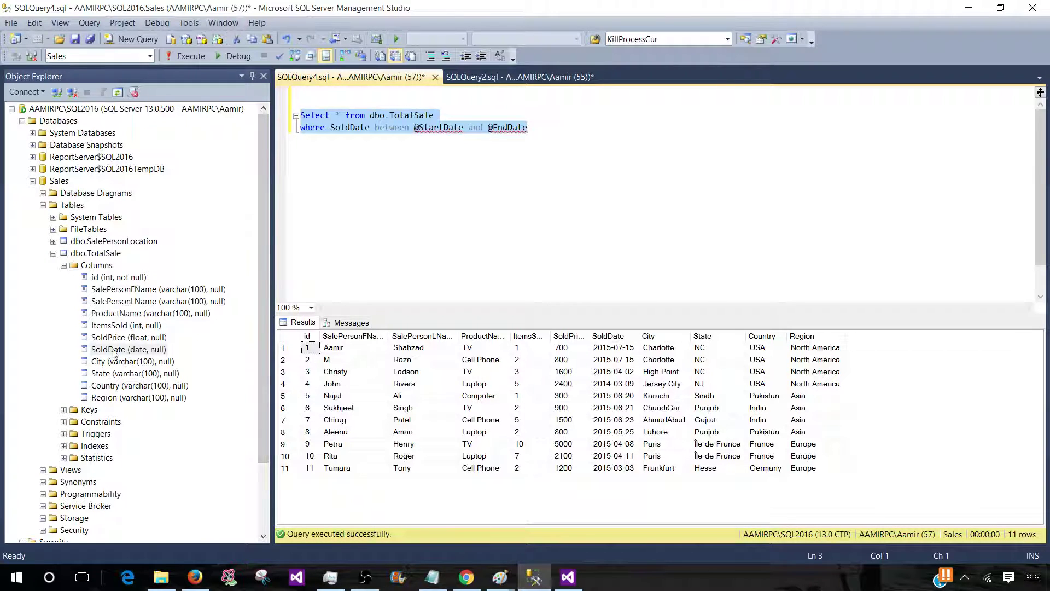
{"action": "left_click", "coordinate": [568, 577]}
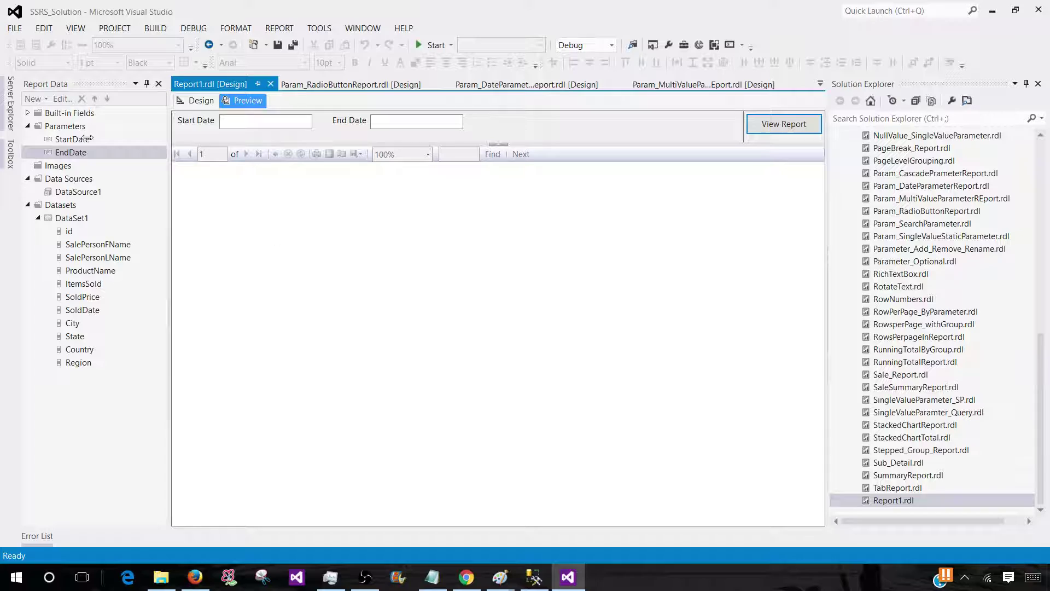
{"action": "left_click", "coordinate": [200, 100]}
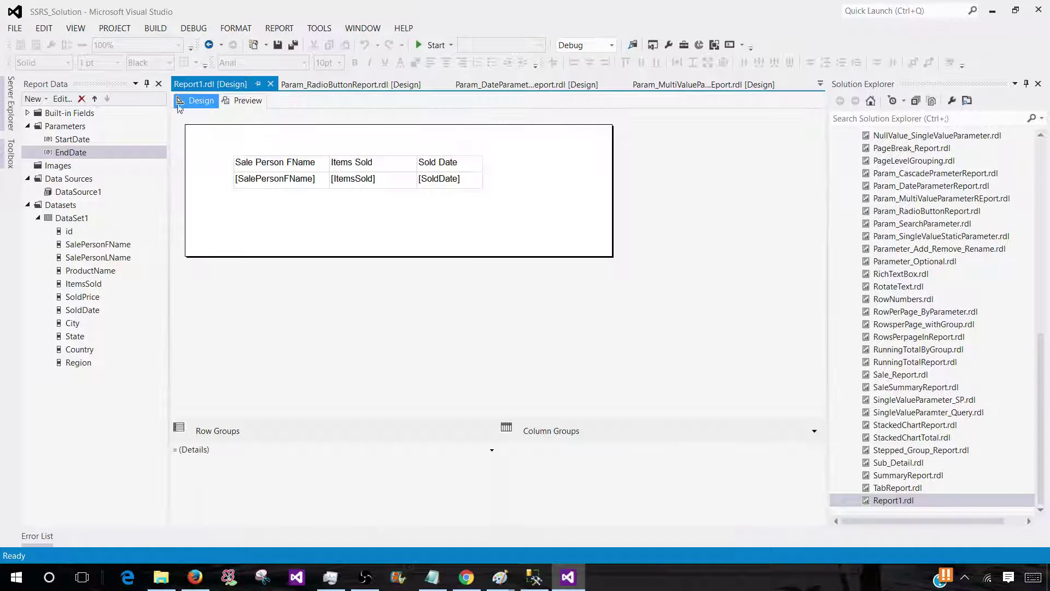
{"action": "left_click", "coordinate": [85, 141]}
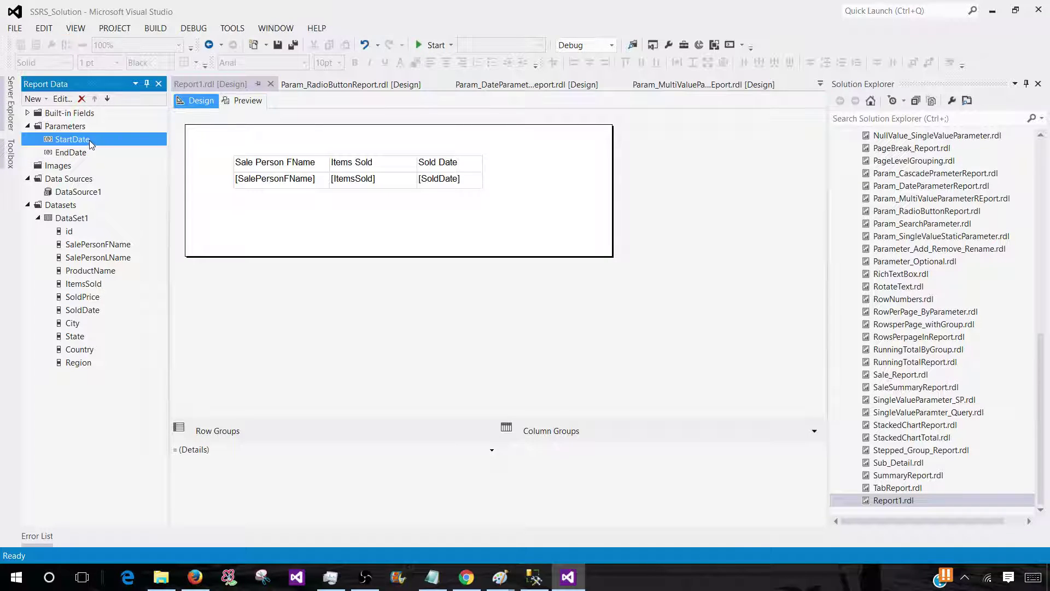
- Change the StartDate parameter's data type to Date/Time
{"action": "right_click", "coordinate": [90, 140]}
{"action": "left_click", "coordinate": [138, 166]}
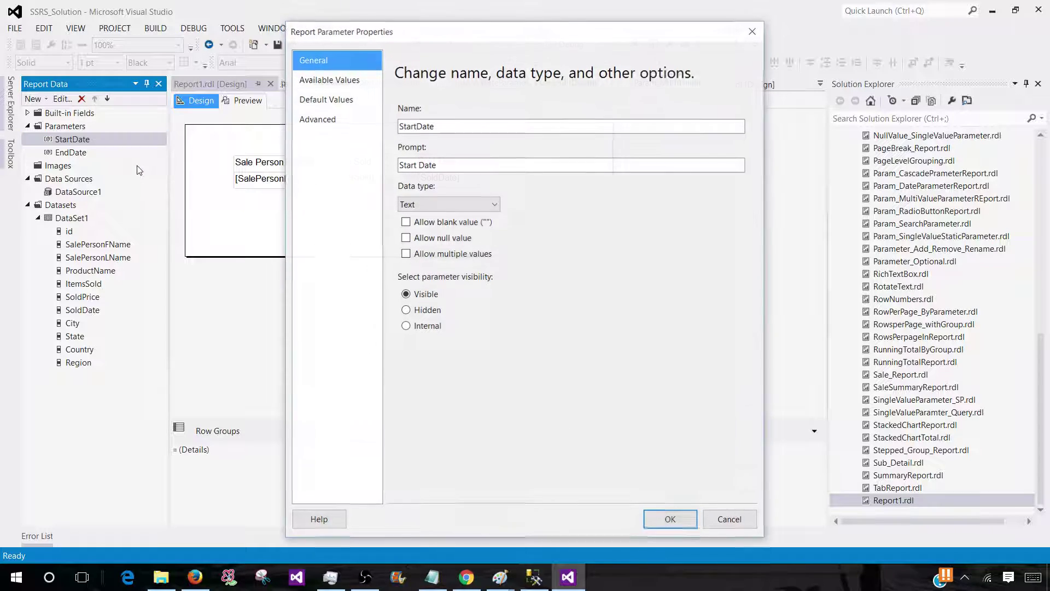
{"action": "left_click", "coordinate": [430, 206]}
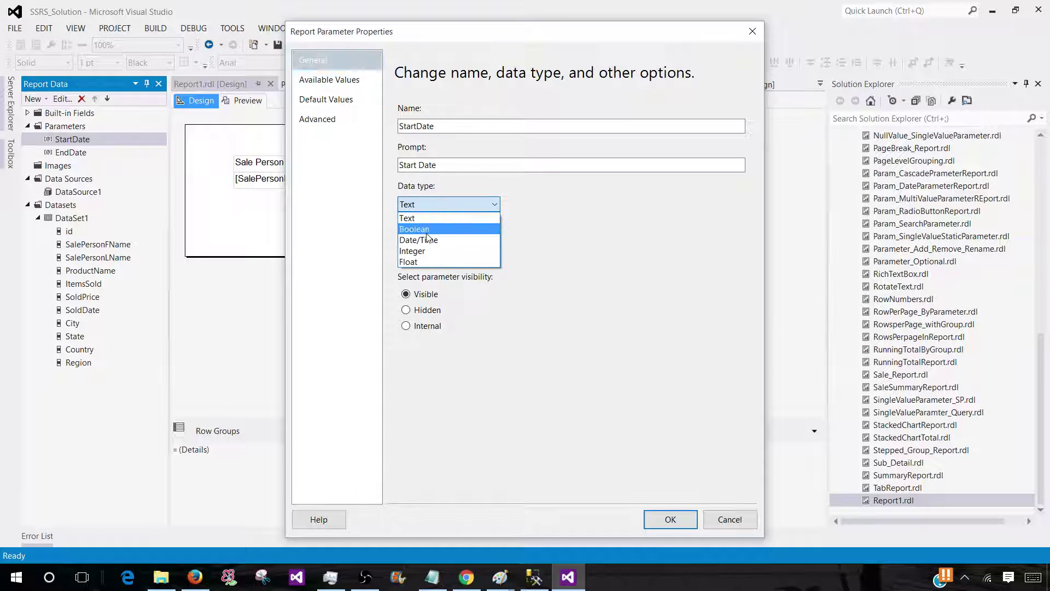
{"action": "left_click", "coordinate": [428, 241]}
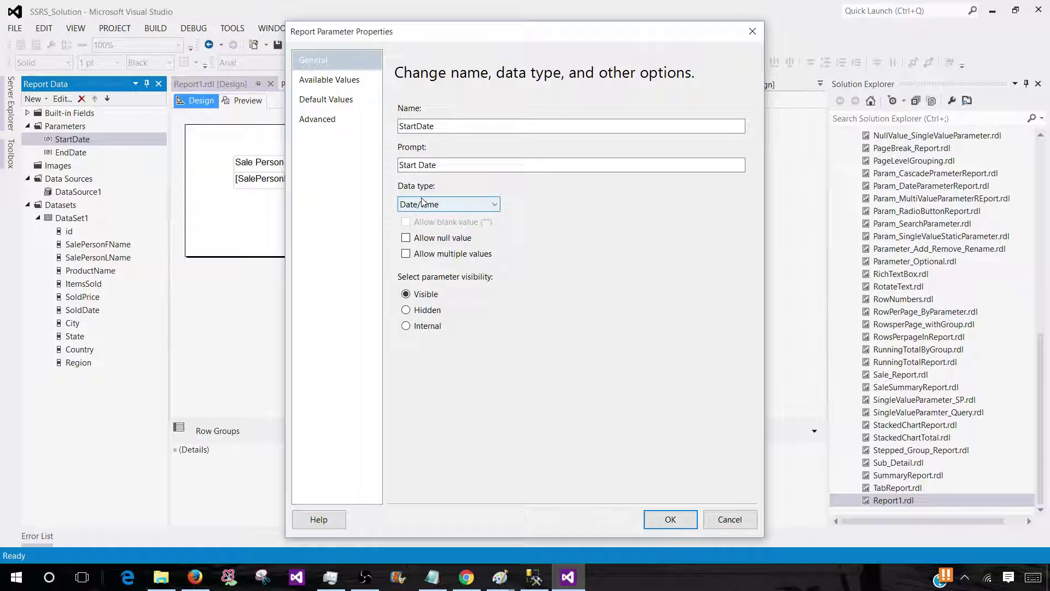
{"action": "left_click", "coordinate": [319, 101]}
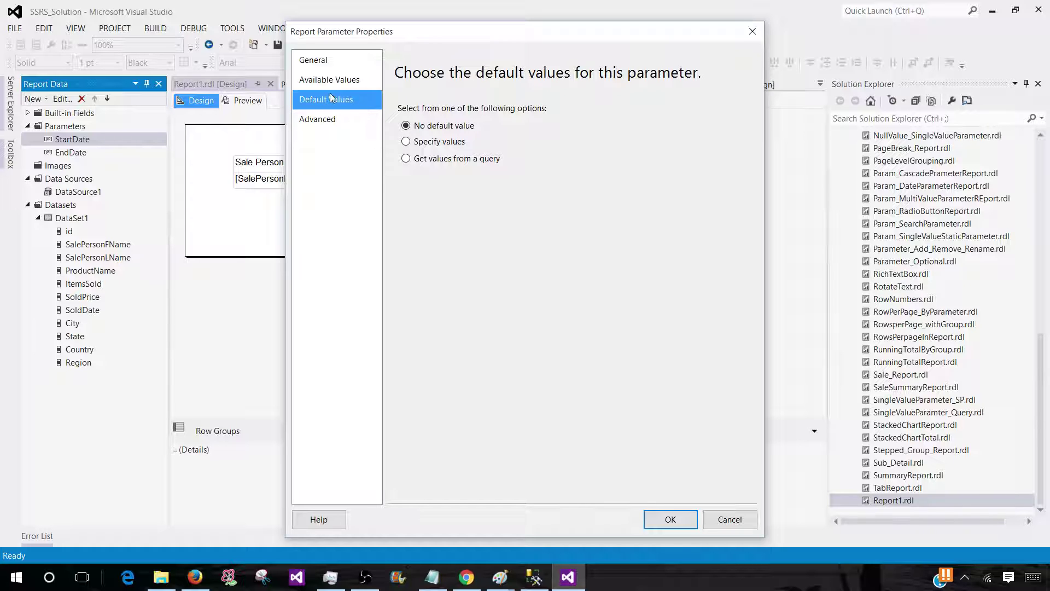
{"action": "left_click", "coordinate": [314, 60]}
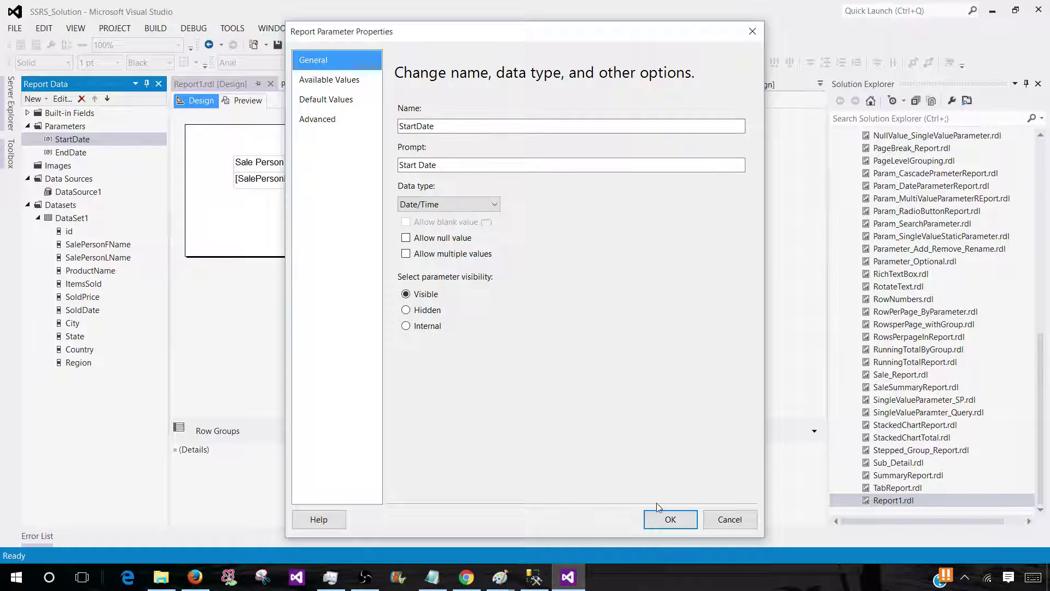
{"action": "left_click", "coordinate": [670, 519]}
- Make EndDate a Date/Time parameter as well, then preview the report
{"action": "left_click", "coordinate": [83, 153]}
{"action": "right_click", "coordinate": [83, 153]}
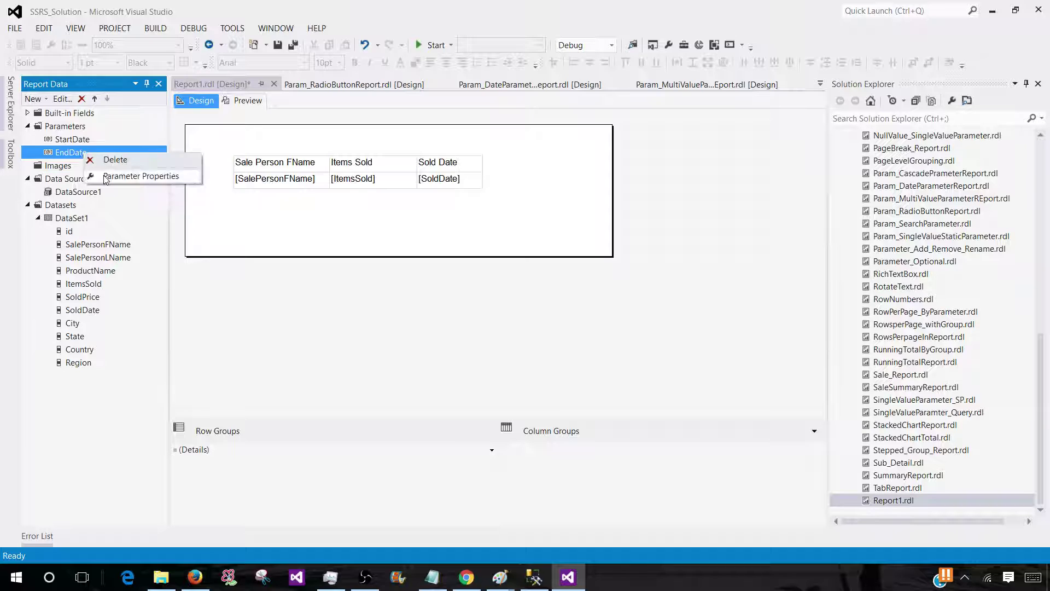
{"action": "left_click", "coordinate": [106, 176]}
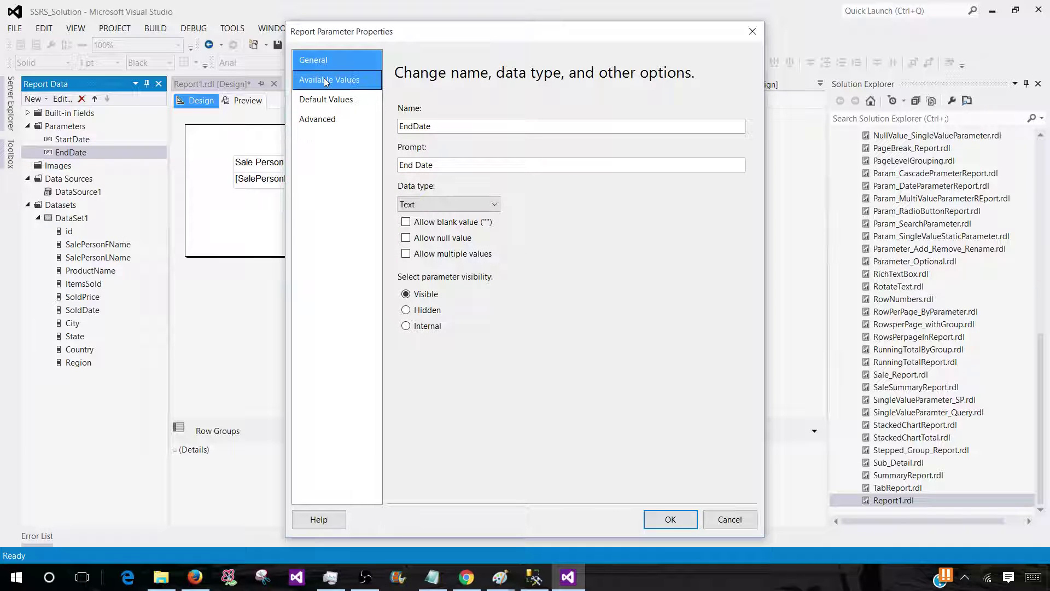
{"action": "left_click", "coordinate": [416, 205]}
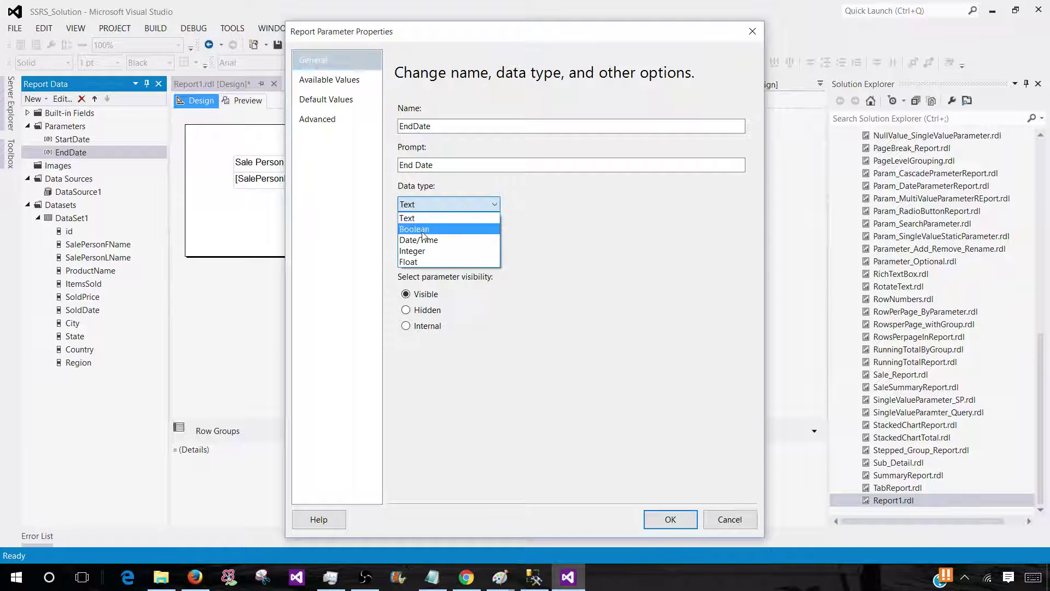
{"action": "left_click", "coordinate": [421, 241]}
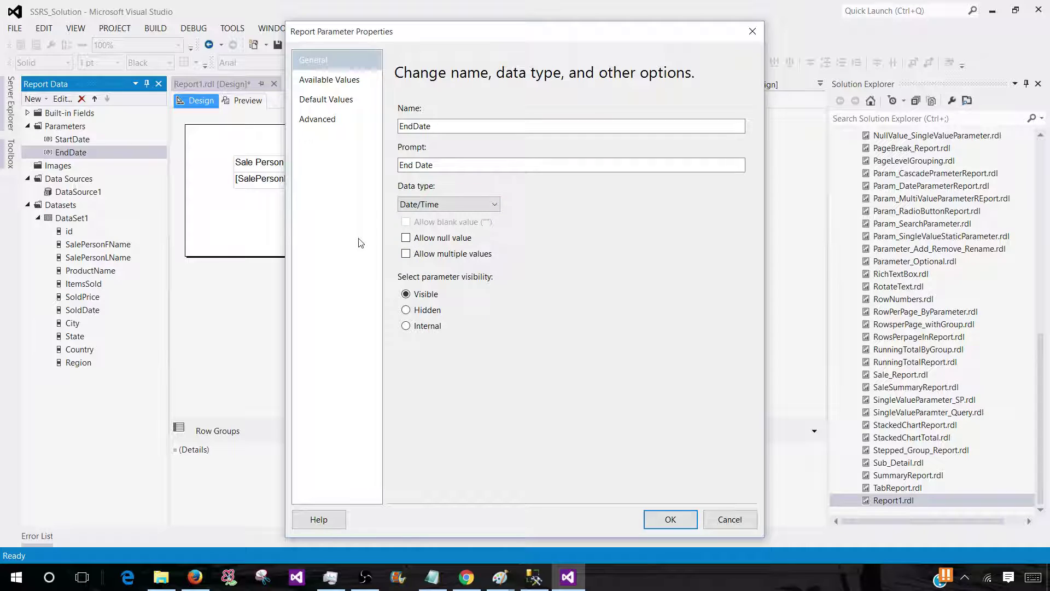
{"action": "left_click", "coordinate": [668, 518]}
{"action": "left_click", "coordinate": [243, 101]}
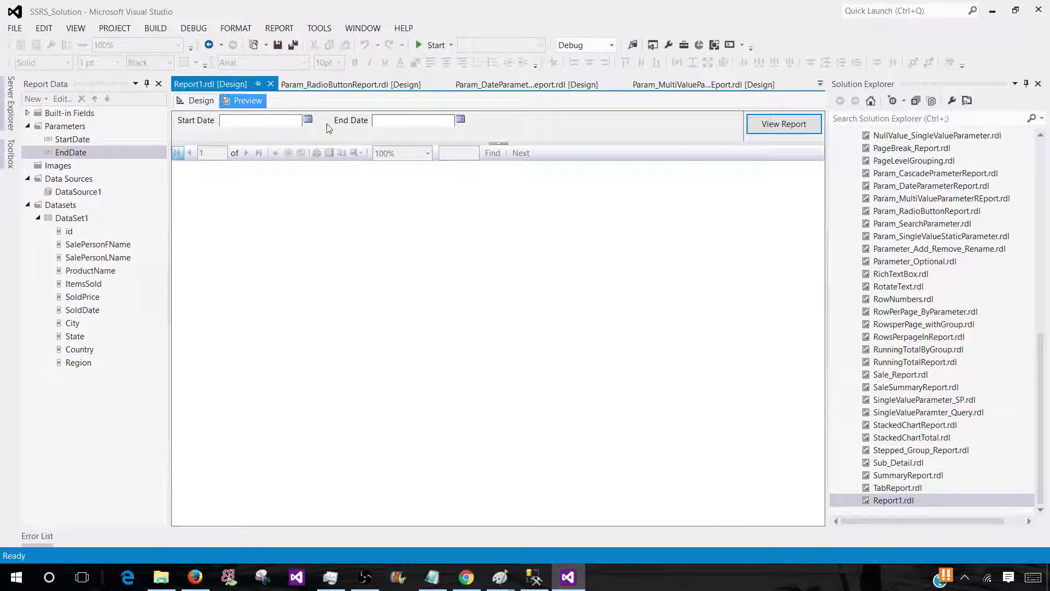
- Run the preview with Start Date 3/1/2015 and End Date 12/30/2015 picked from the calendars
{"action": "left_click", "coordinate": [308, 119]}
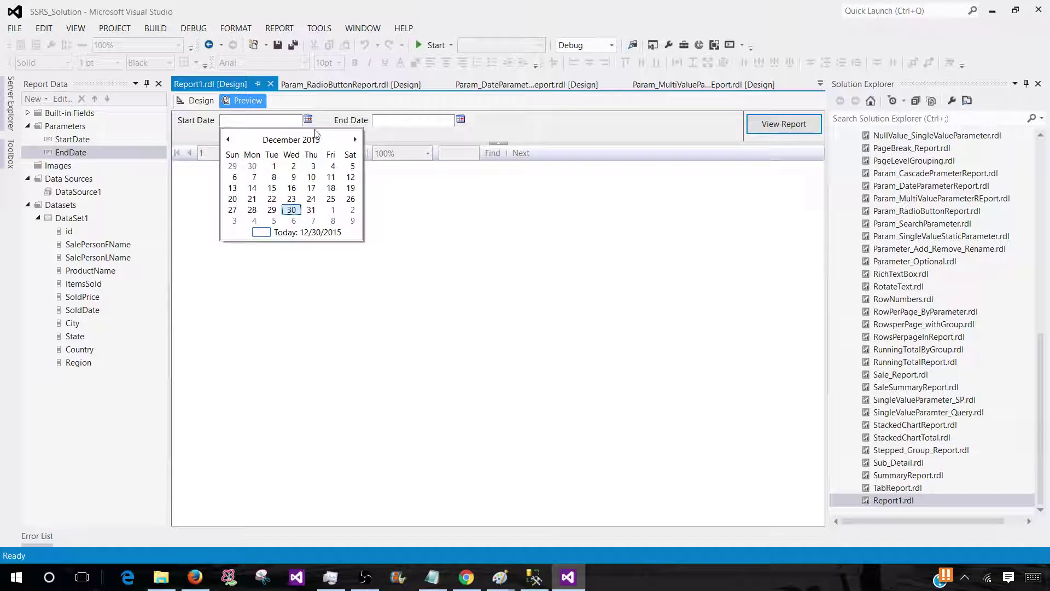
{"action": "left_click", "coordinate": [229, 140]}
{"action": "left_click", "coordinate": [229, 141]}
{"action": "left_click", "coordinate": [230, 140]}
{"action": "left_click", "coordinate": [229, 140]}
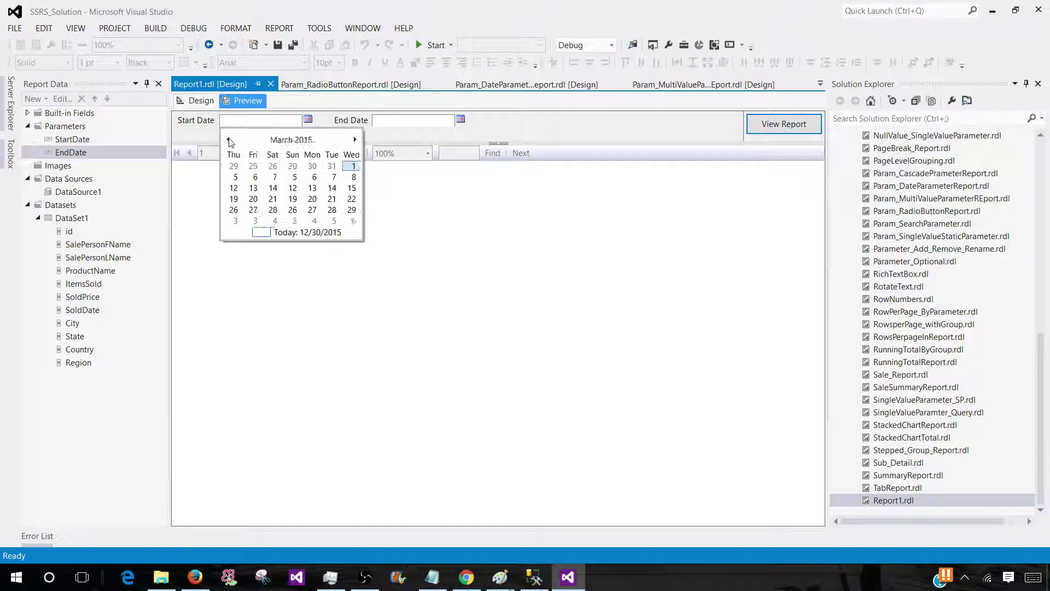
{"action": "left_click", "coordinate": [234, 167]}
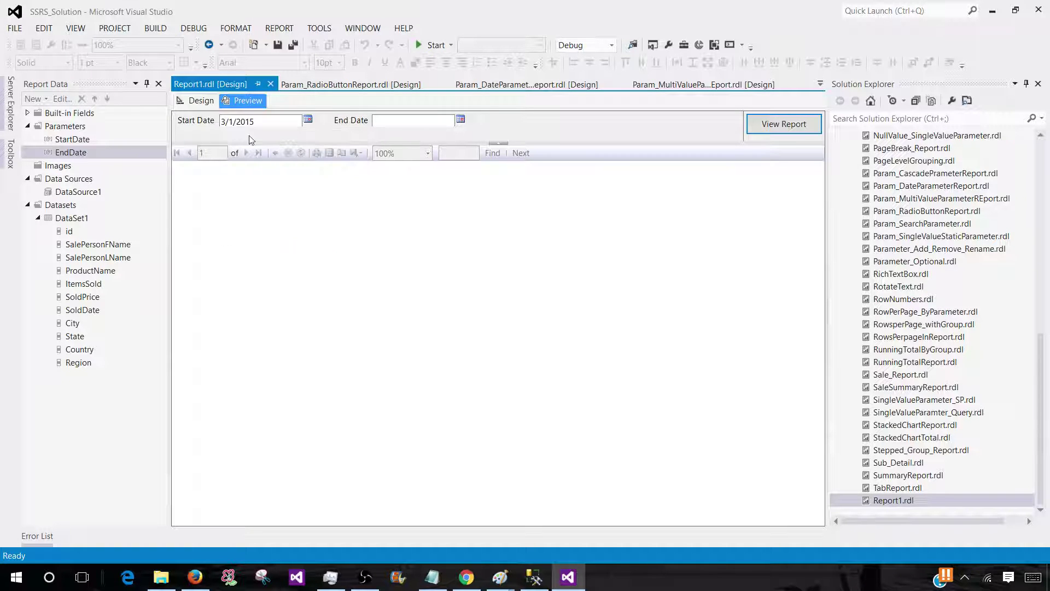
{"action": "left_click", "coordinate": [461, 120]}
{"action": "left_click", "coordinate": [444, 210]}
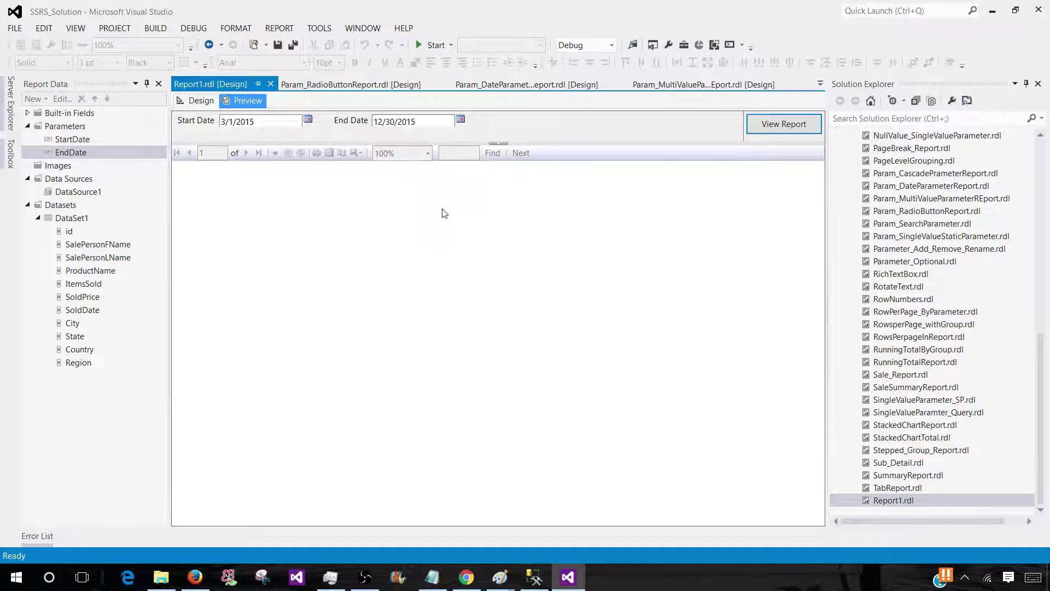
{"action": "left_click", "coordinate": [766, 126]}
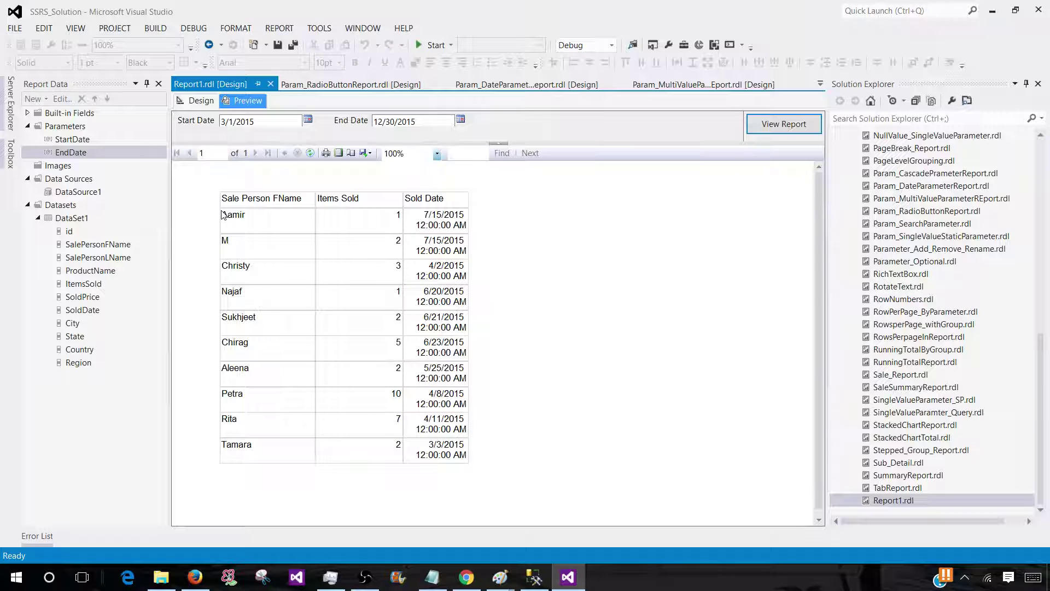
{"action": "left_click", "coordinate": [250, 122]}
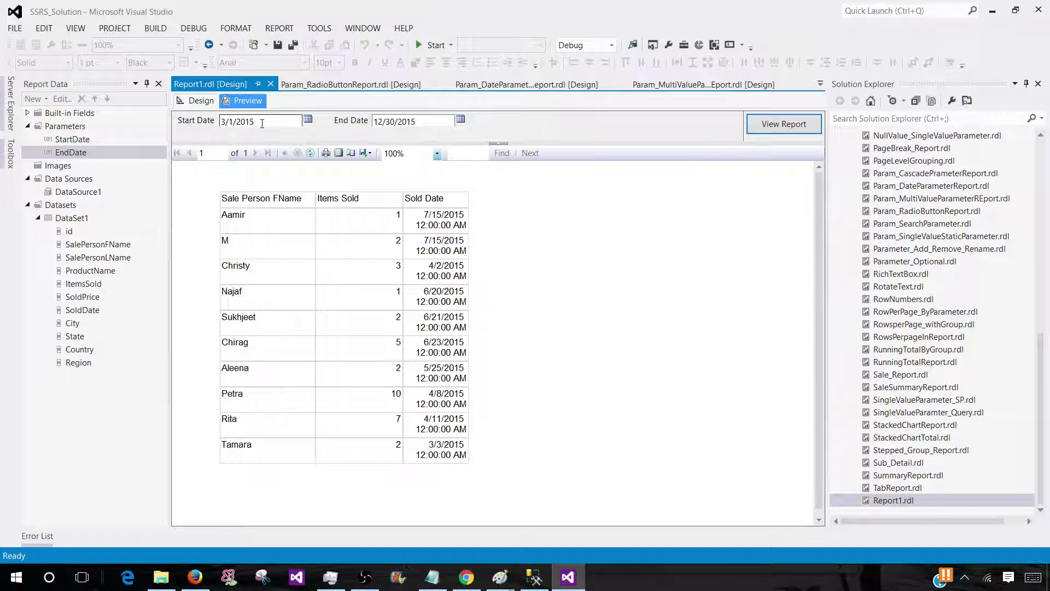